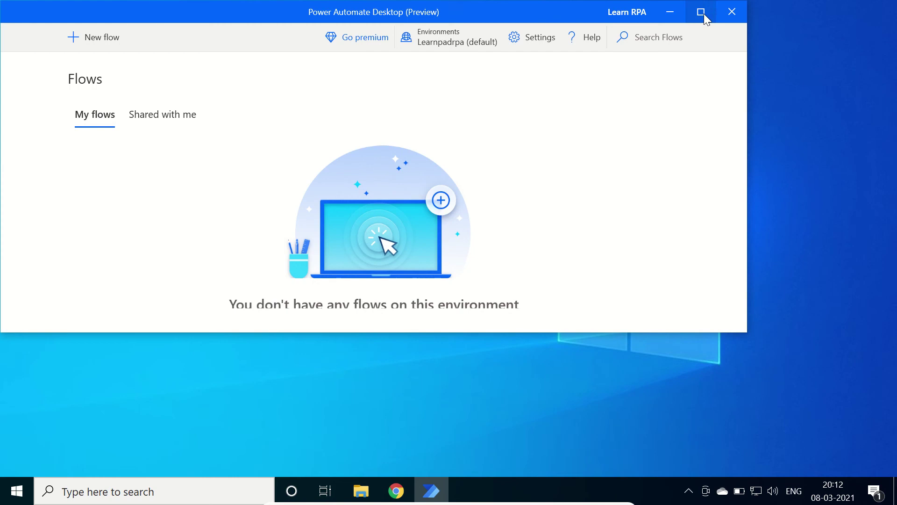
Maximize the window and create a new flow named Learn_Quick_Look
{"action": "left_click", "coordinate": [700, 12]}
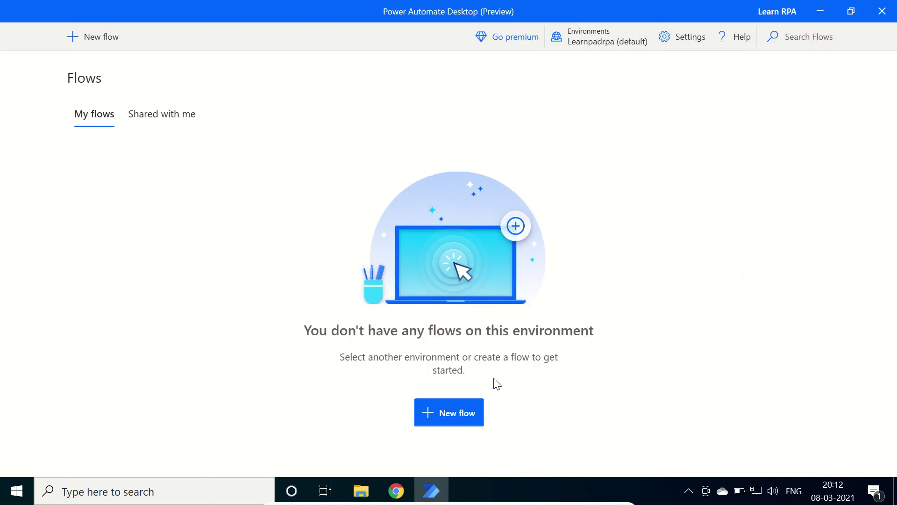
{"action": "left_click", "coordinate": [458, 412]}
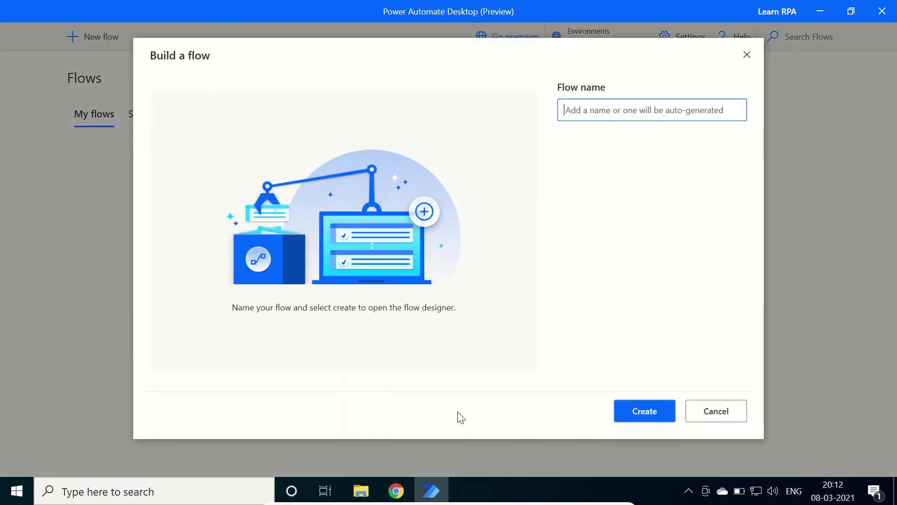
{"action": "type", "text": "Learn_"}
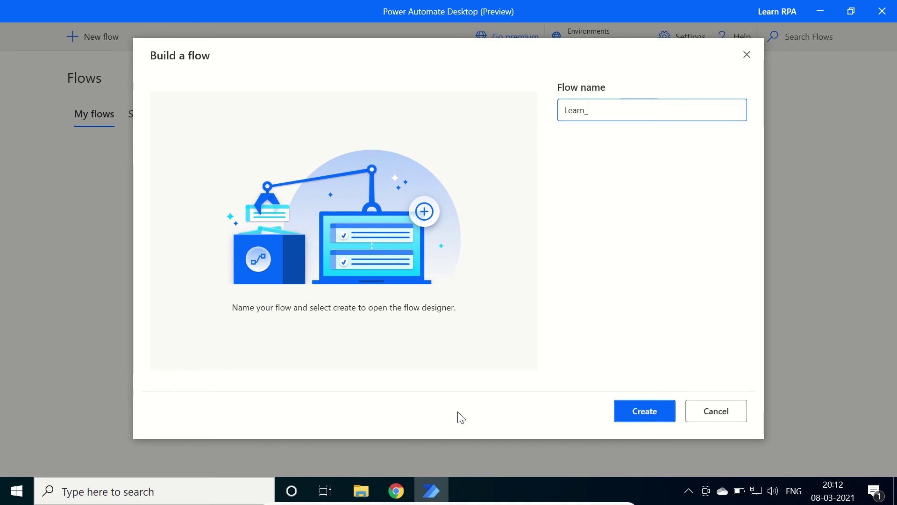
{"action": "type", "text": " Quick_Look"}
{"action": "key", "text": "Return"}
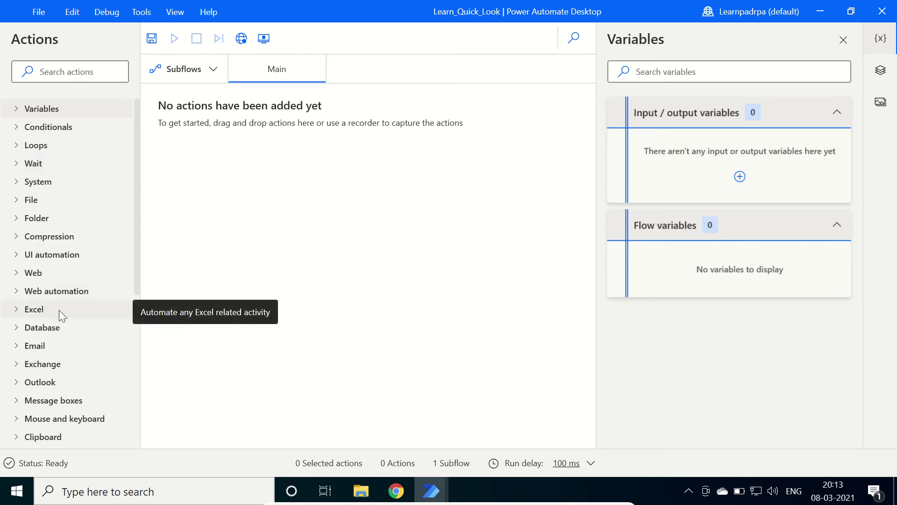
Expand the Excel action group to review its available actions, and collapse it again
{"action": "left_click", "coordinate": [18, 310]}
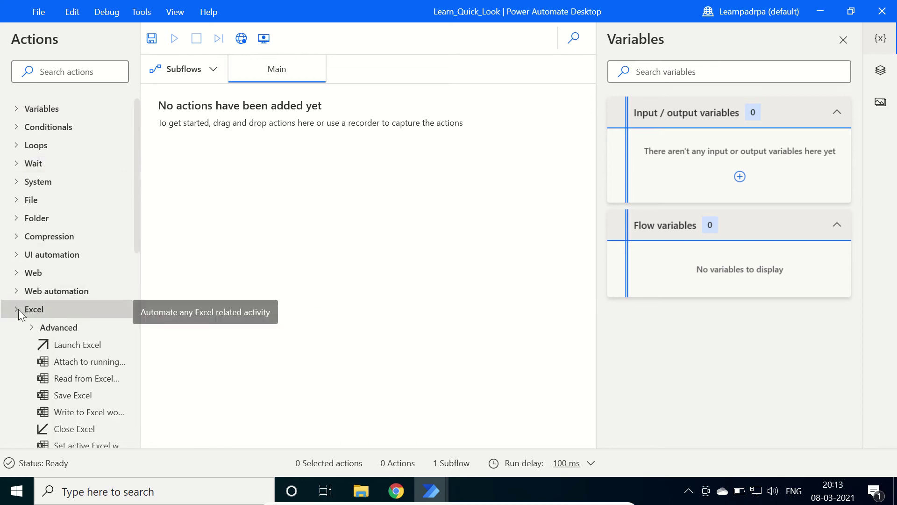
{"action": "scroll", "coordinate": [44, 330], "scroll_direction": "down", "scroll_amount": 3}
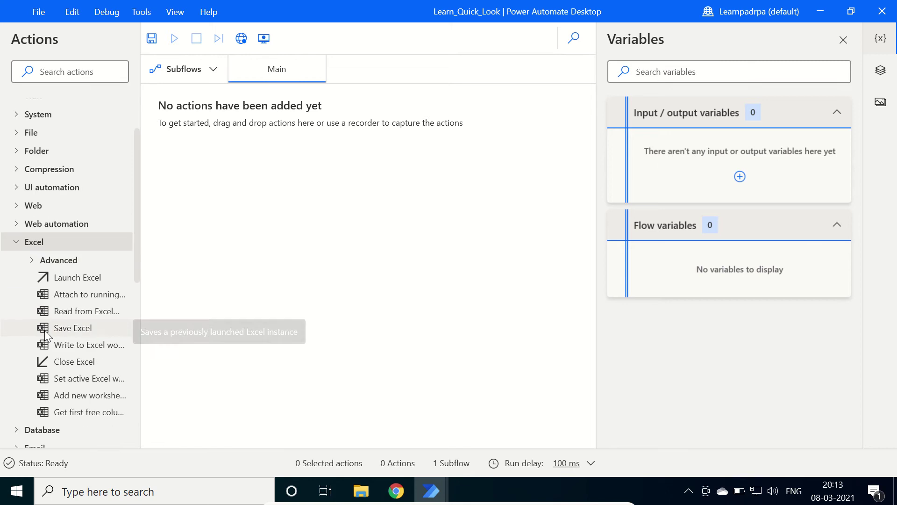
{"action": "left_click", "coordinate": [16, 244]}
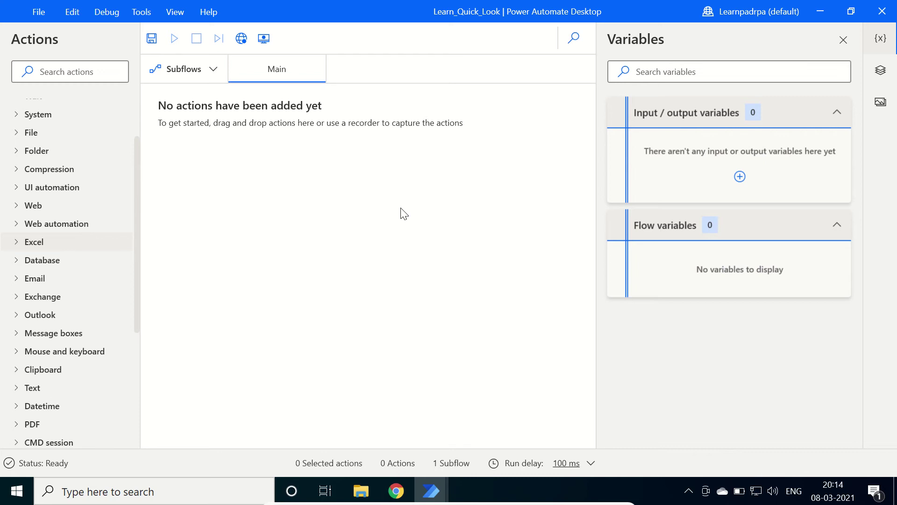
Add a subflow to the flow, keeping the suggested name Subflow_1
{"action": "left_click", "coordinate": [211, 73]}
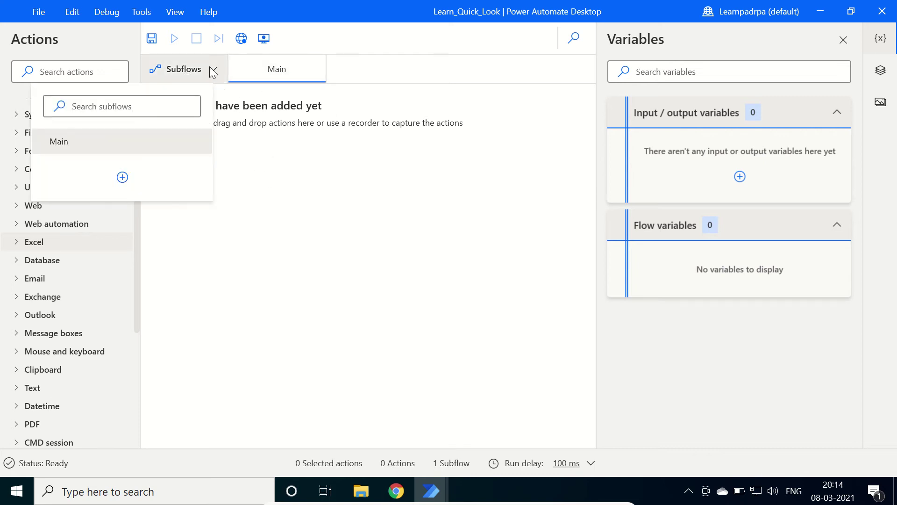
{"action": "left_click", "coordinate": [212, 72]}
{"action": "left_click", "coordinate": [211, 72]}
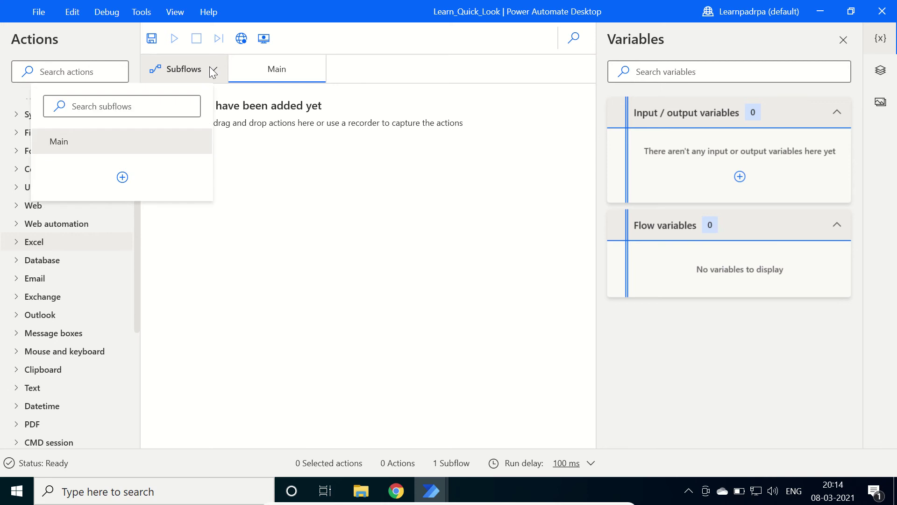
{"action": "left_click", "coordinate": [122, 179]}
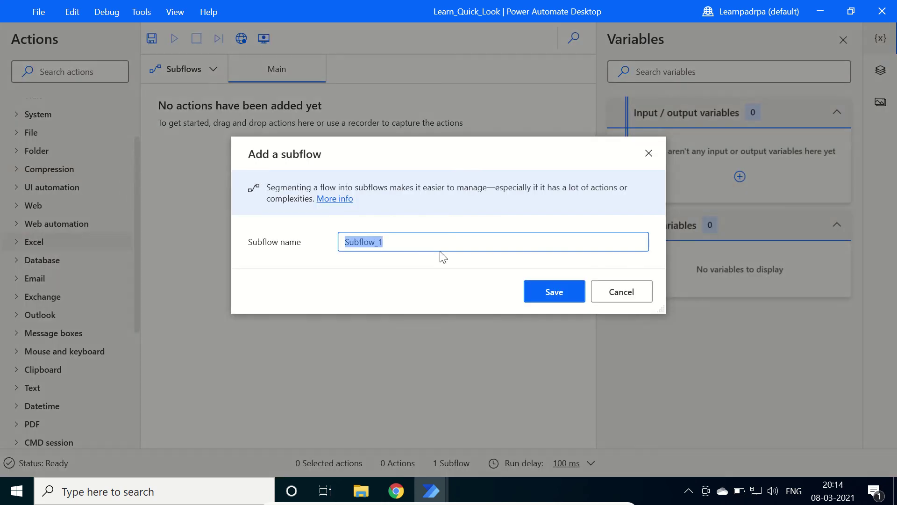
{"action": "left_click", "coordinate": [557, 296]}
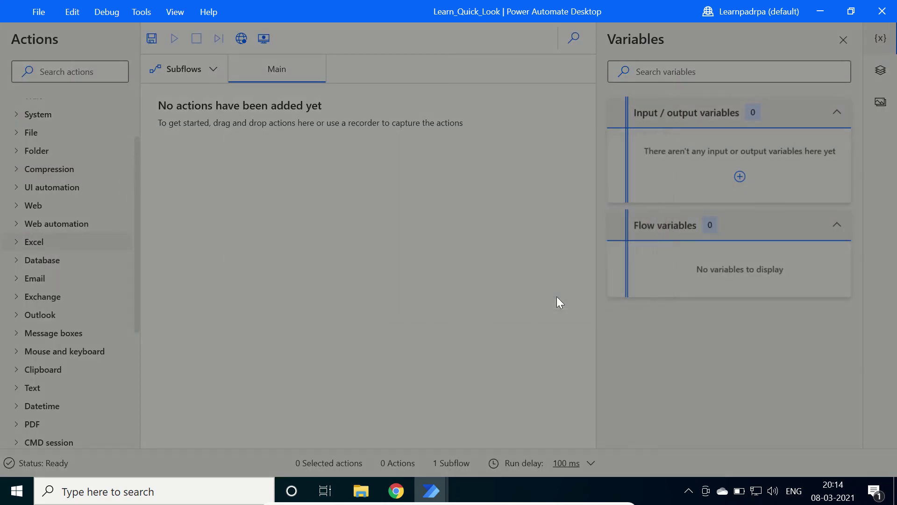
Switch between the Main flow and Subflow_1 to compare their workspaces
{"action": "left_click", "coordinate": [286, 66]}
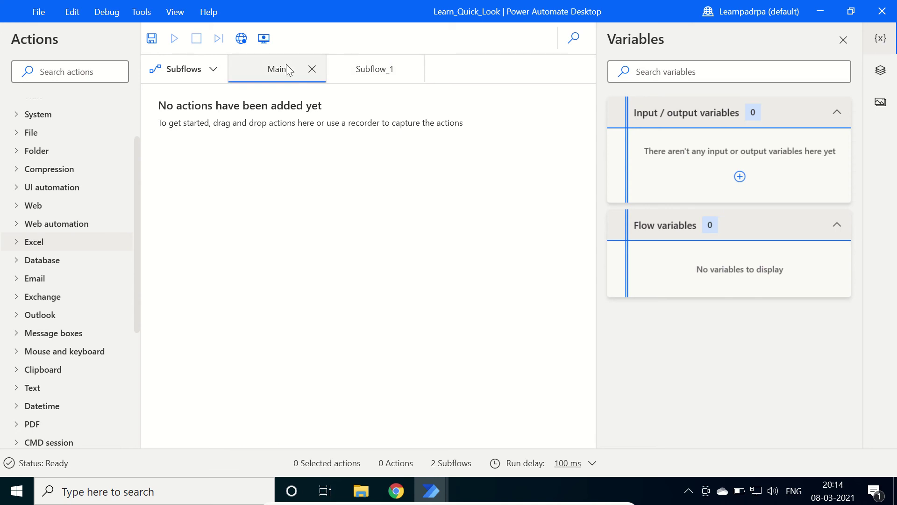
{"action": "left_click", "coordinate": [377, 73]}
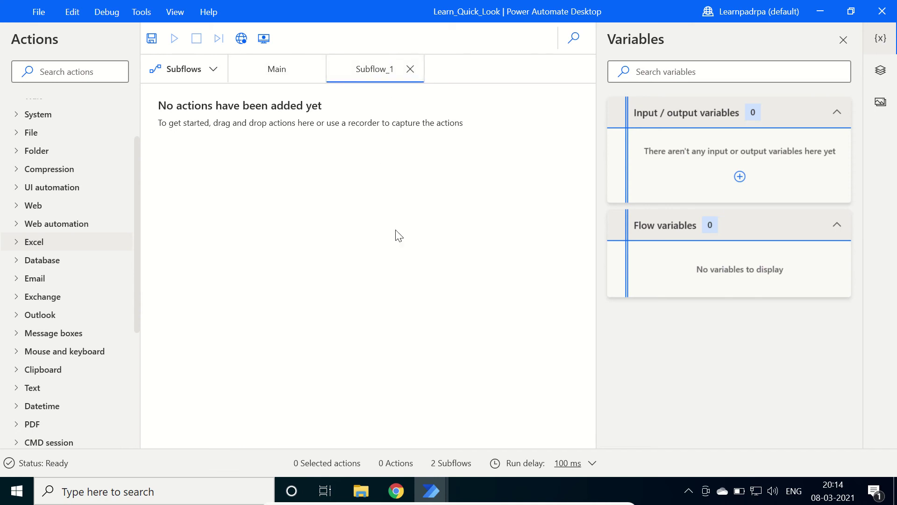
{"action": "left_click", "coordinate": [881, 38]}
{"action": "left_click", "coordinate": [886, 51]}
{"action": "left_click", "coordinate": [277, 73]}
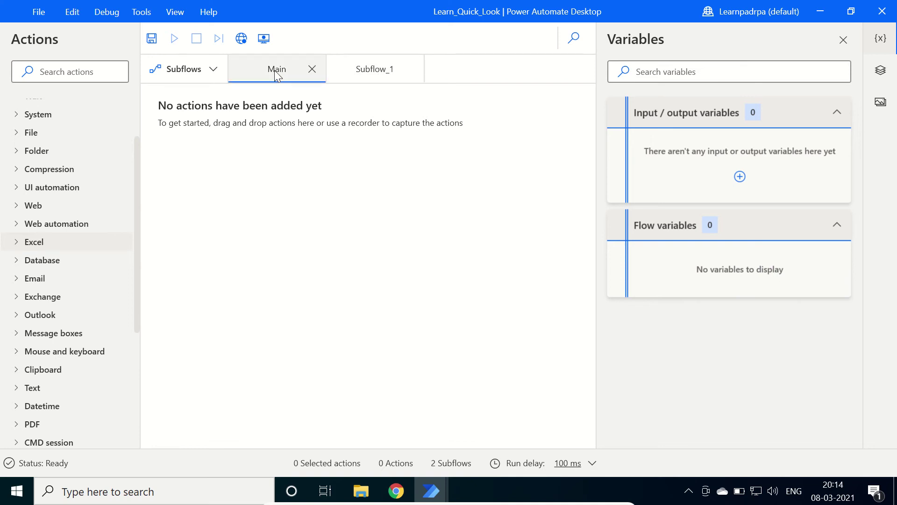
{"action": "left_click", "coordinate": [371, 76]}
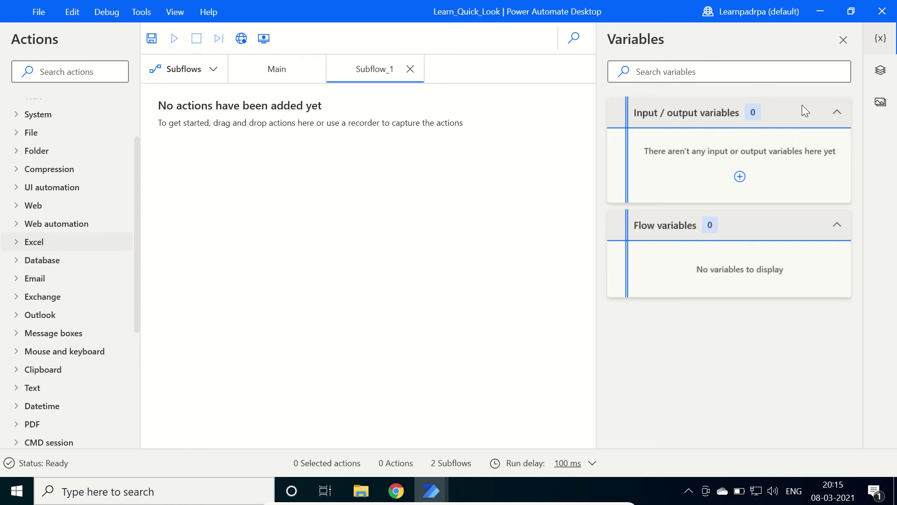
View the flow's UI elements and captured images, and return to its variables
{"action": "left_click", "coordinate": [887, 69]}
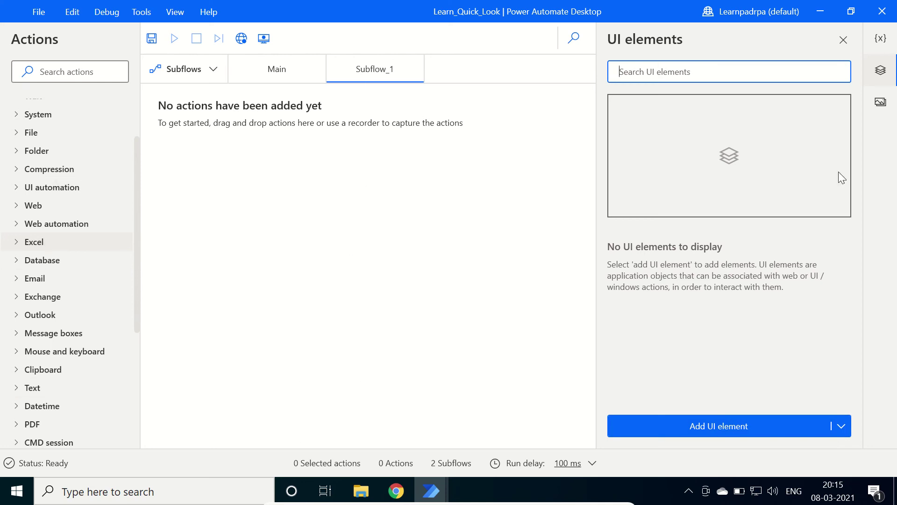
{"action": "left_click", "coordinate": [883, 109]}
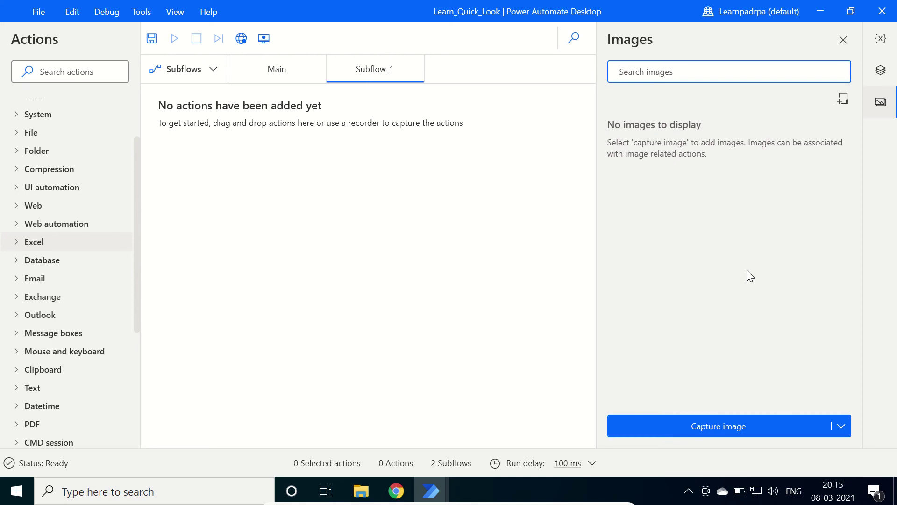
{"action": "left_click", "coordinate": [881, 39]}
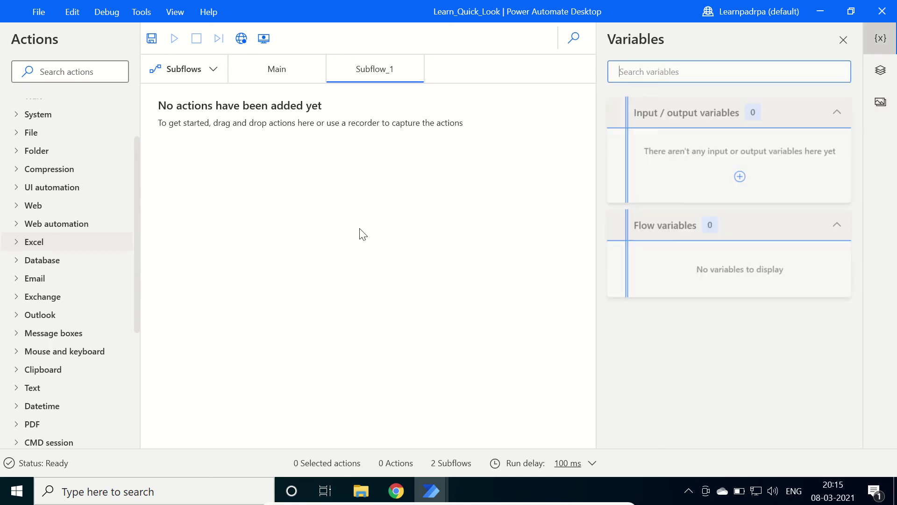
Review the available file, edit and debug commands, bringing the Main flow to the front
{"action": "left_click", "coordinate": [39, 12]}
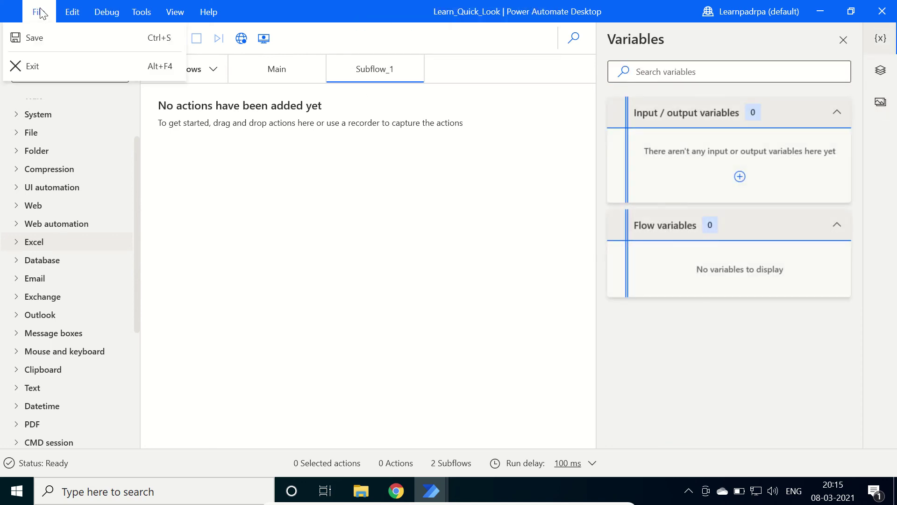
{"action": "left_click", "coordinate": [40, 12]}
{"action": "left_click", "coordinate": [72, 12]}
{"action": "left_click", "coordinate": [99, 14]}
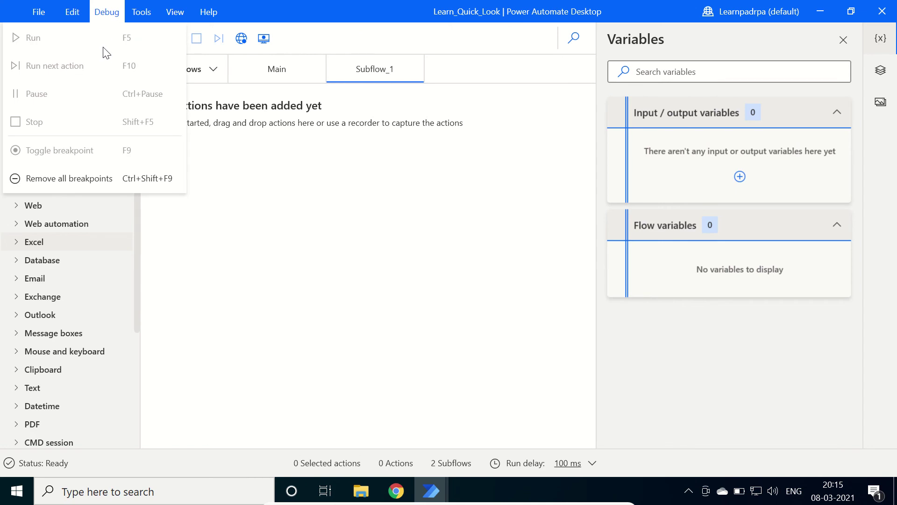
{"action": "left_click", "coordinate": [278, 83]}
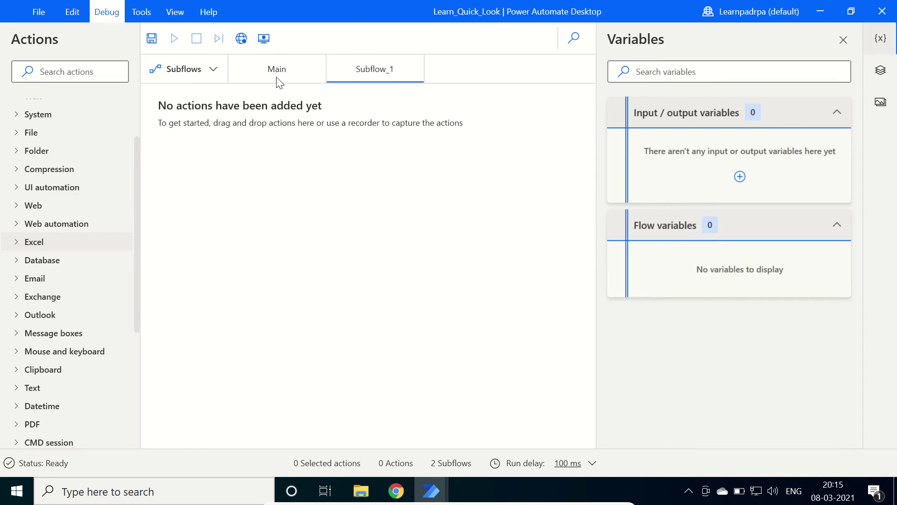
{"action": "left_click", "coordinate": [105, 12]}
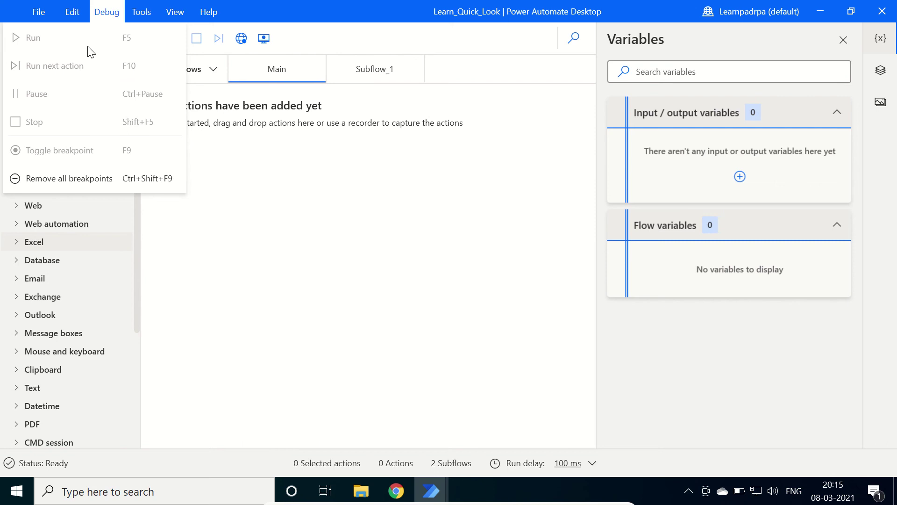
Examine the desktop and web recorder tools and the browsers for which extensions are offered
{"action": "left_click", "coordinate": [140, 13]}
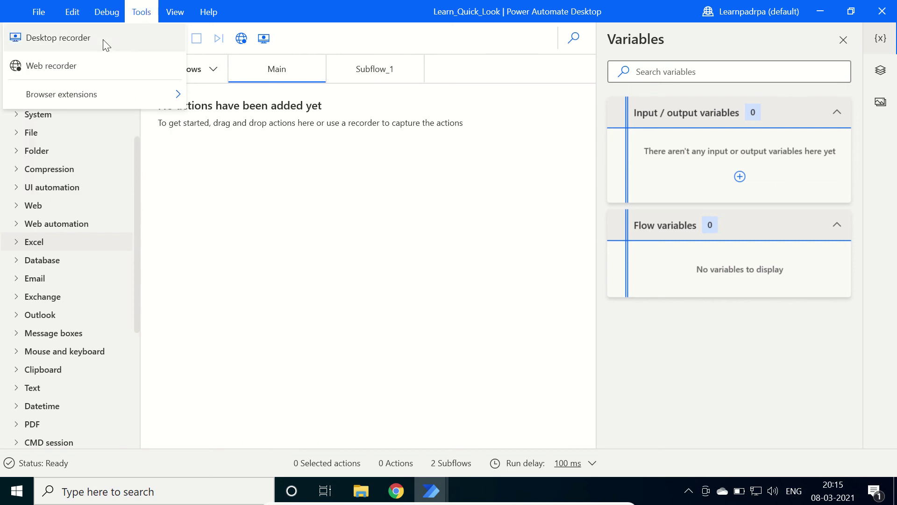
{"action": "left_click", "coordinate": [262, 195]}
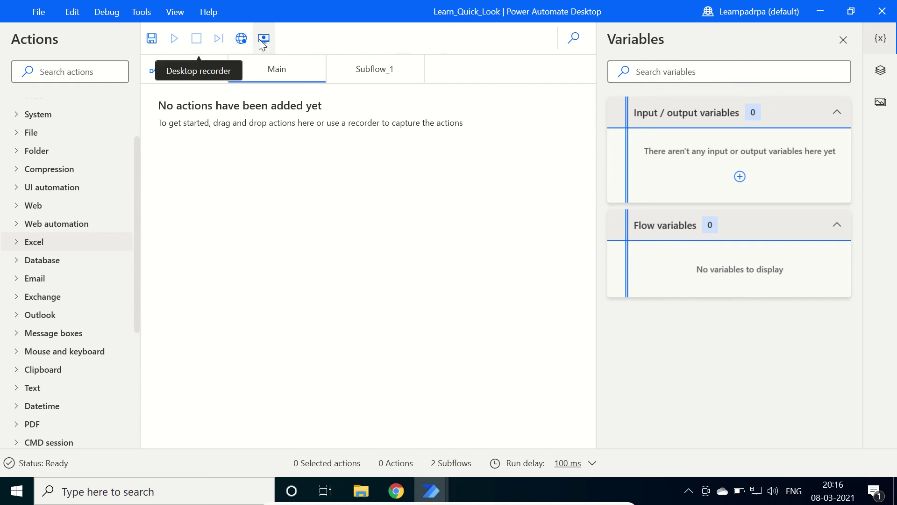
{"action": "left_click", "coordinate": [144, 14]}
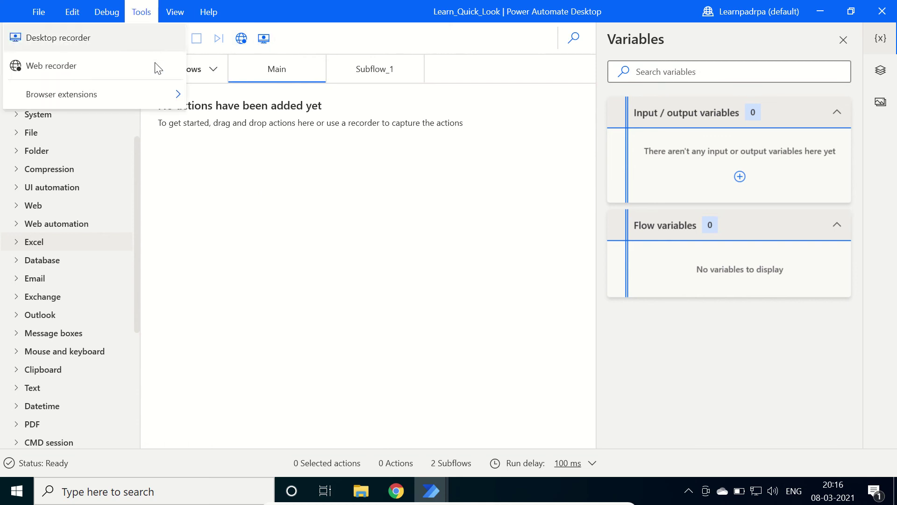
{"action": "mouse_move", "coordinate": [150, 97]}
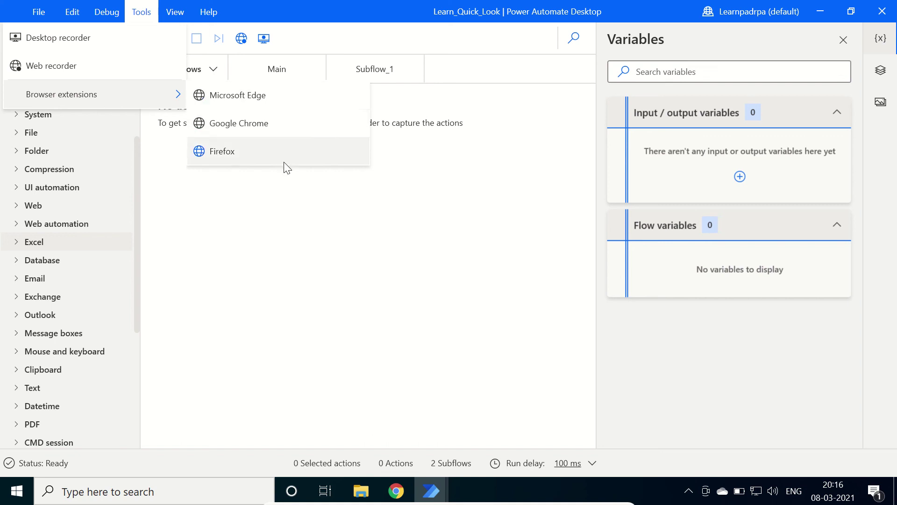
{"action": "left_click", "coordinate": [316, 293]}
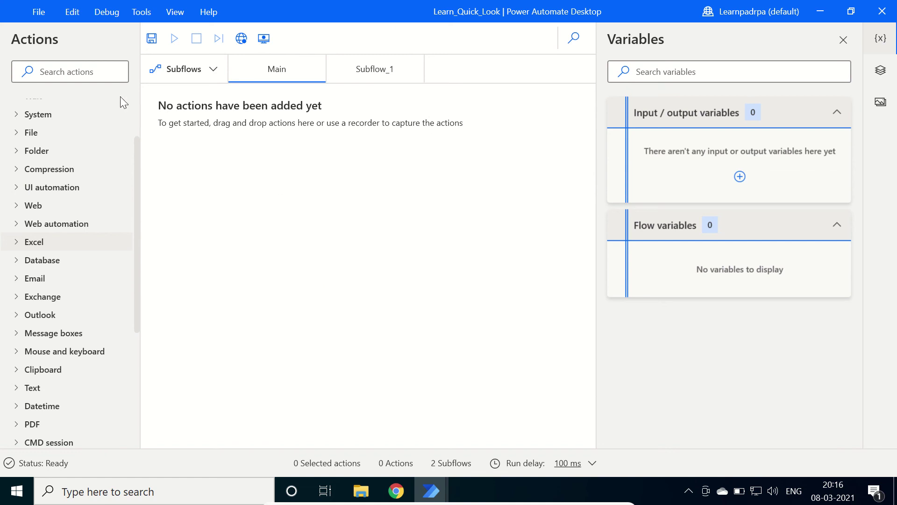
Search the actions for "file" and look through the matching actions
{"action": "left_click", "coordinate": [99, 75]}
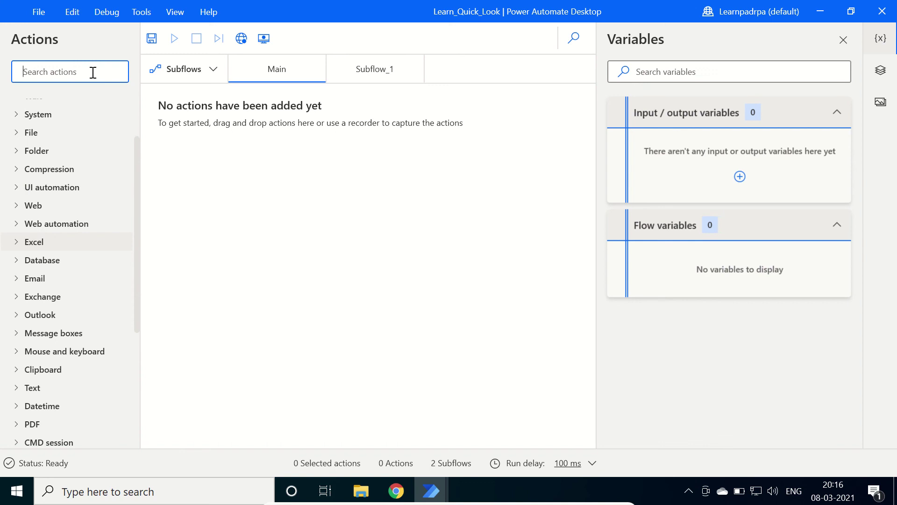
{"action": "type", "text": "ile"}
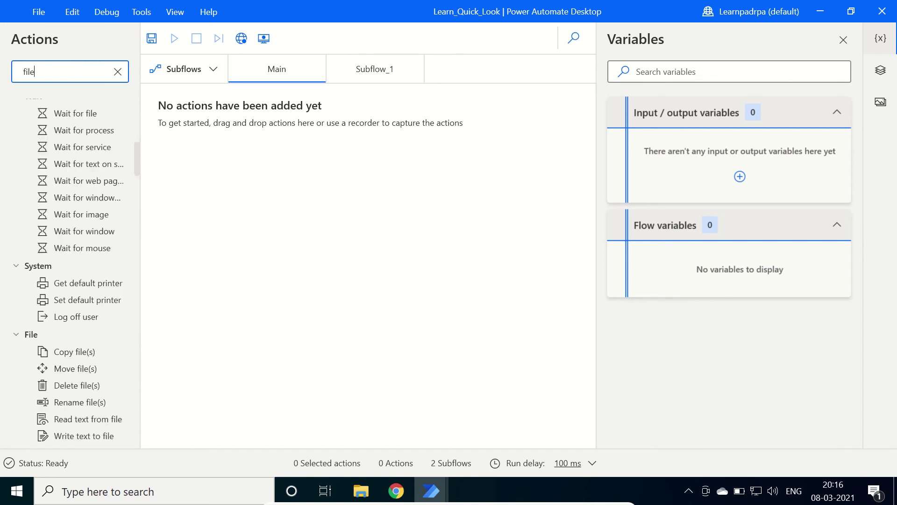
{"action": "scroll", "coordinate": [82, 156], "scroll_direction": "down", "scroll_amount": 5}
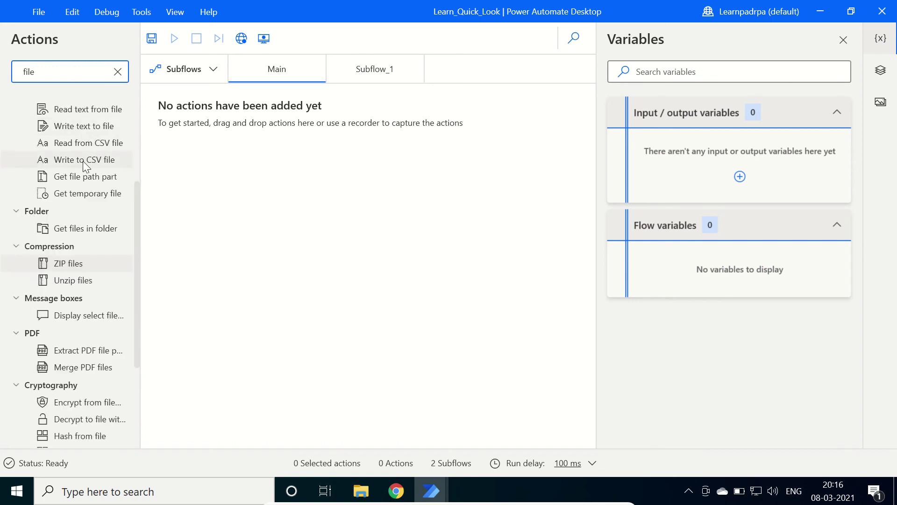
{"action": "scroll", "coordinate": [83, 162], "scroll_direction": "up", "scroll_amount": 4}
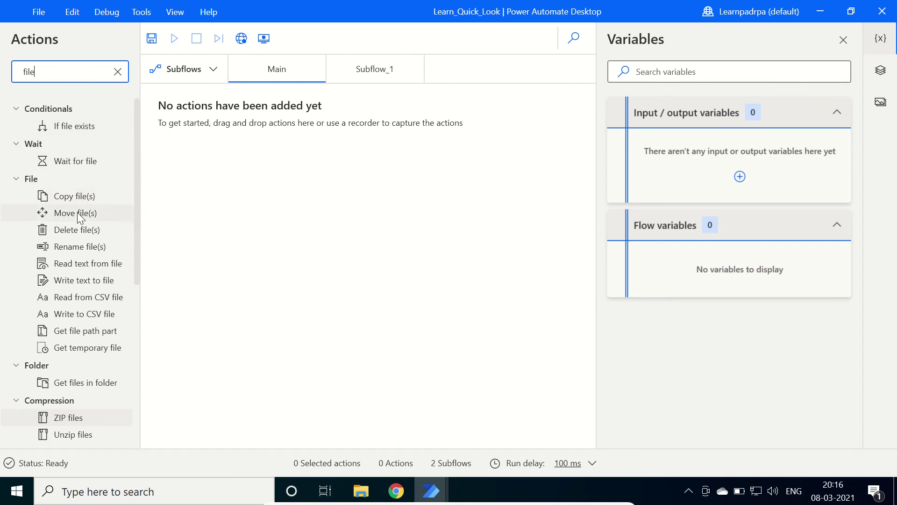
{"action": "left_click", "coordinate": [354, 230]}
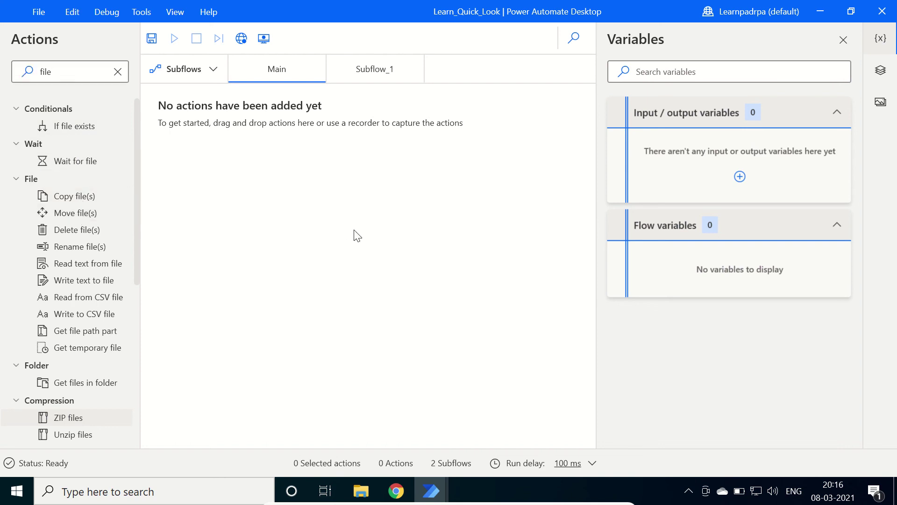
Close the Variables pane to enlarge the flow workspace
{"action": "left_click", "coordinate": [715, 72]}
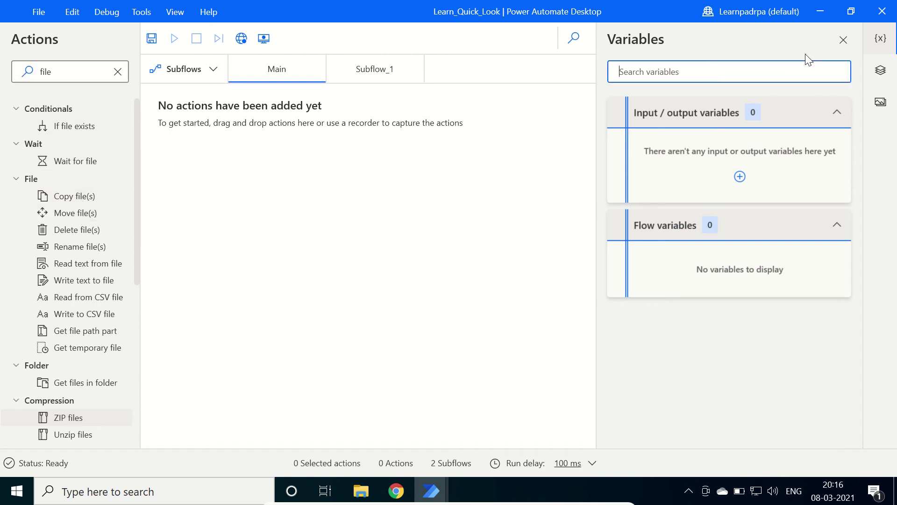
{"action": "left_click", "coordinate": [842, 40]}
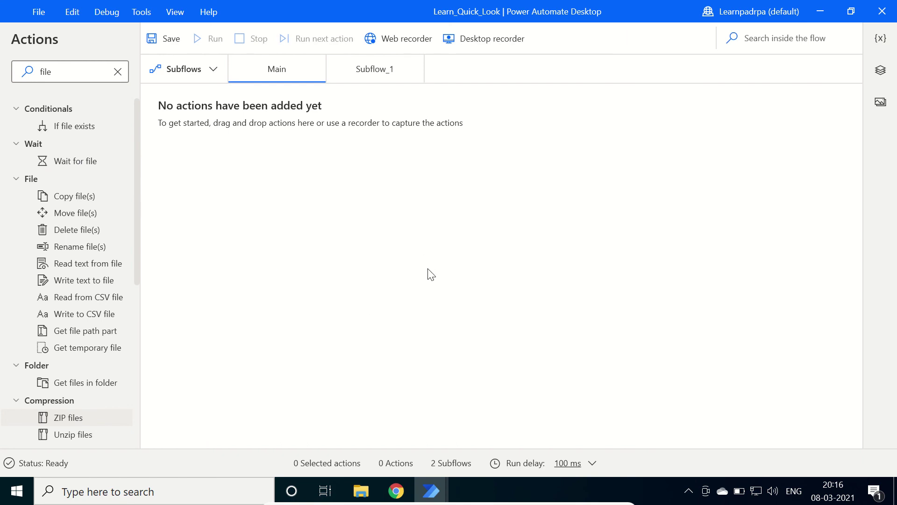
{"action": "left_click", "coordinate": [798, 36]}
{"action": "left_click", "coordinate": [467, 204]}
Close the open Subflow_1 view and clear the "file" filter from the action list
{"action": "left_click", "coordinate": [411, 69]}
{"action": "left_click", "coordinate": [118, 72]}
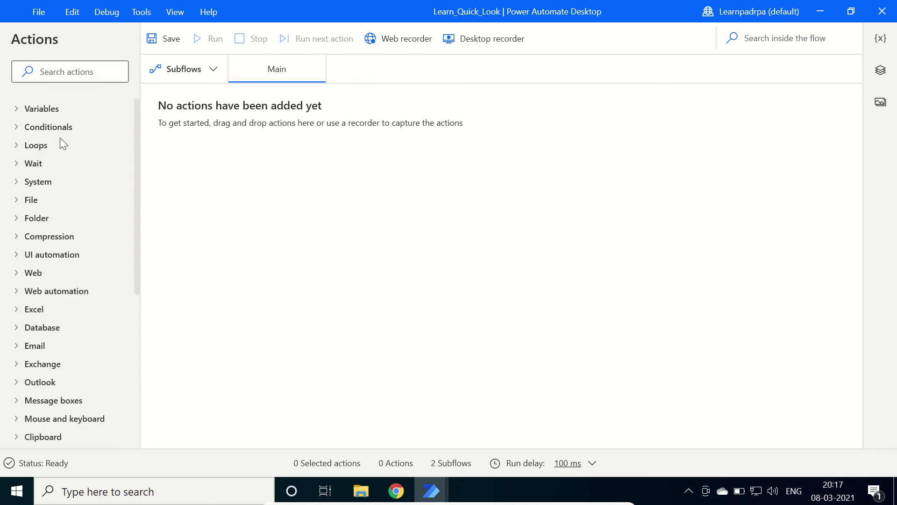
Add a Set variable action from the Variables group to the Main flow and save it with its value left empty
{"action": "left_click", "coordinate": [17, 108]}
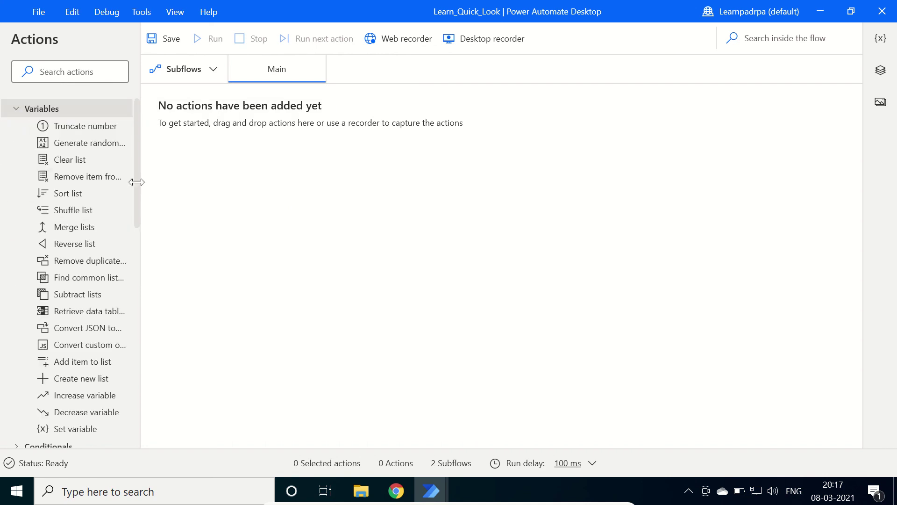
{"action": "left_click_drag", "start_coordinate": [136, 182], "coordinate": [144, 256]}
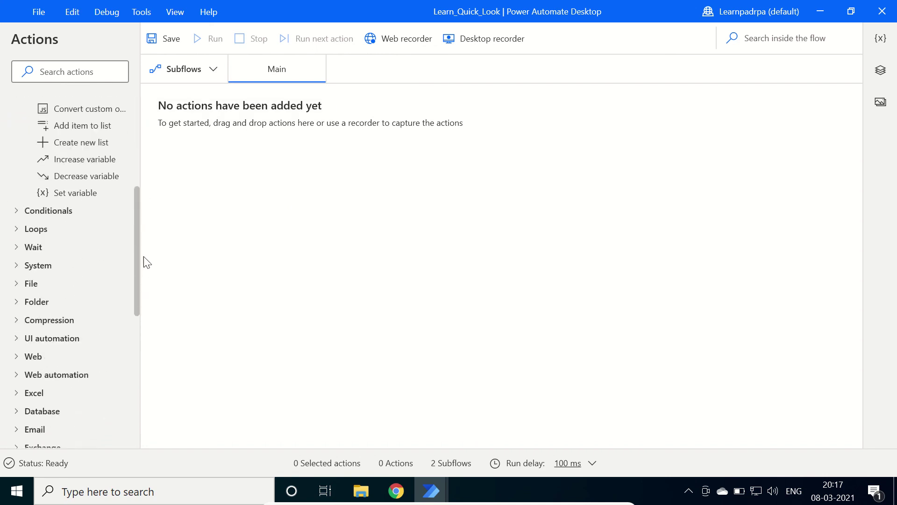
{"action": "scroll", "coordinate": [144, 257], "scroll_direction": "up", "scroll_amount": 1}
{"action": "left_click_drag", "start_coordinate": [72, 225], "coordinate": [281, 193]}
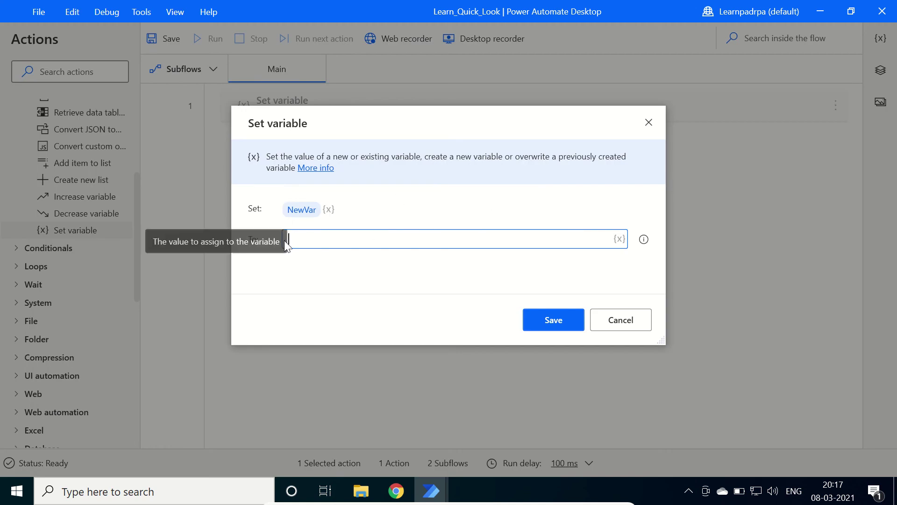
{"action": "left_click", "coordinate": [558, 325]}
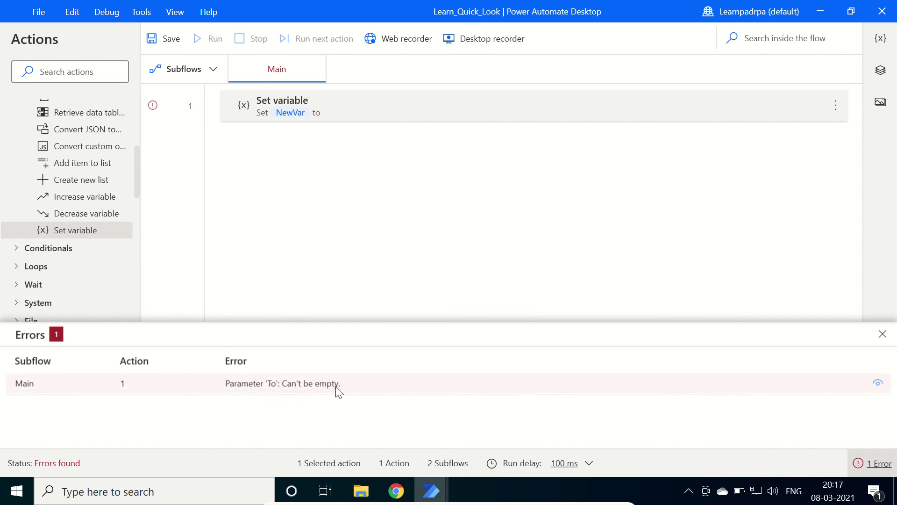
View the error details of the Set variable action and check its parameters without changing them
{"action": "double_click", "coordinate": [261, 385]}
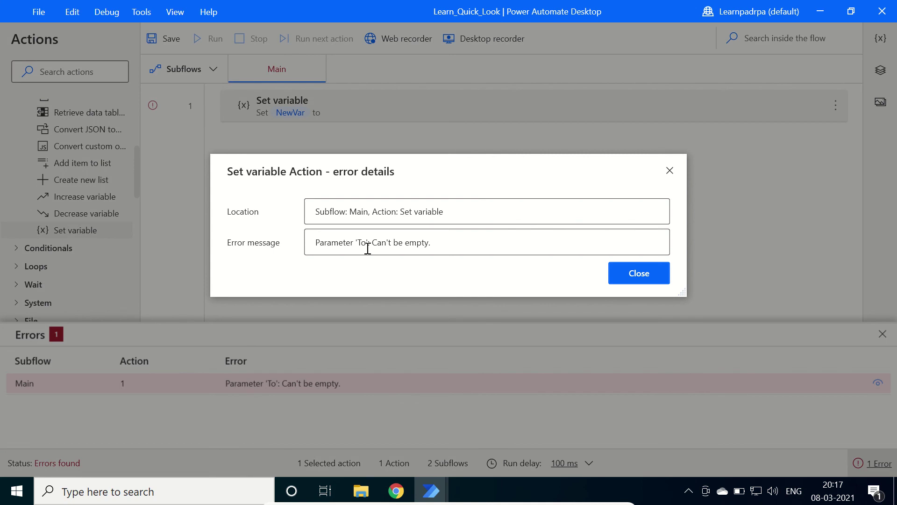
{"action": "left_click", "coordinate": [645, 274]}
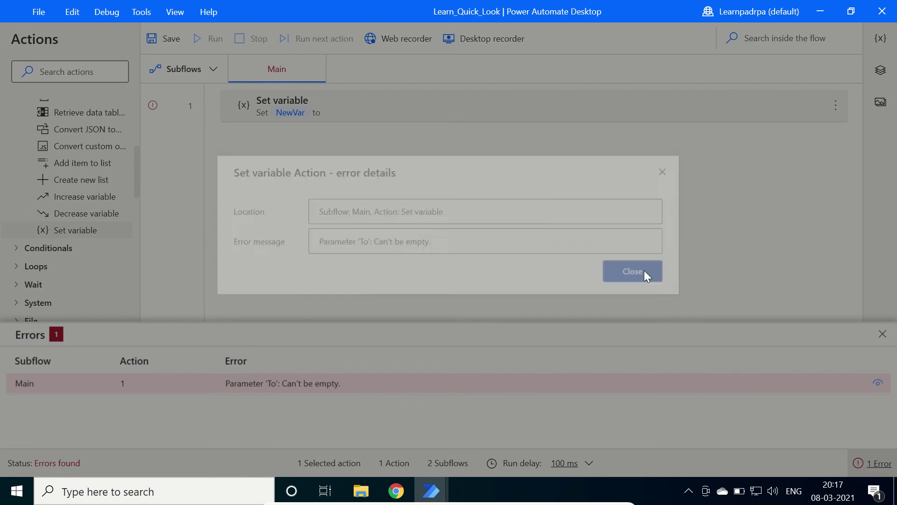
{"action": "double_click", "coordinate": [305, 105]}
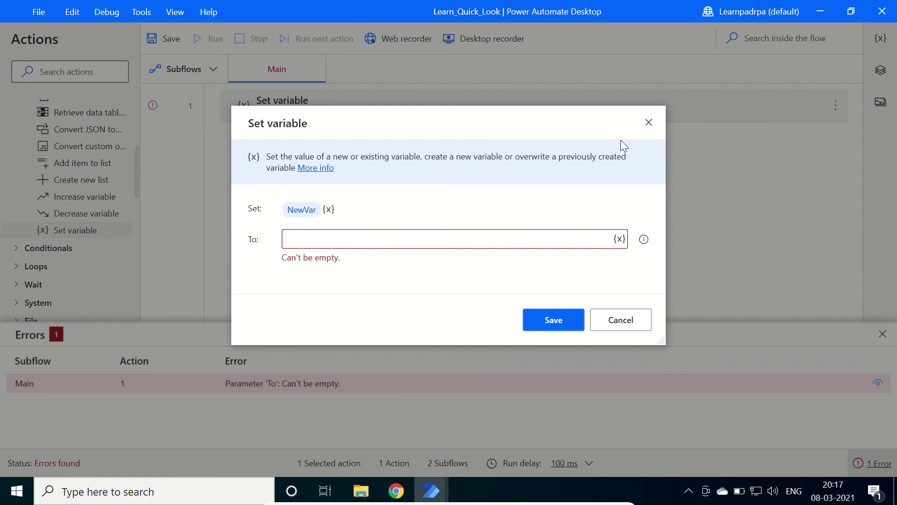
{"action": "left_click", "coordinate": [648, 122]}
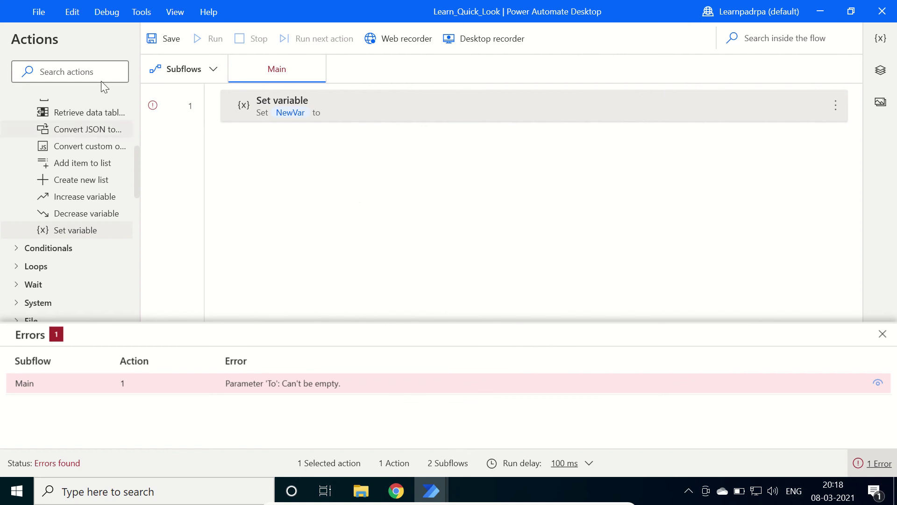